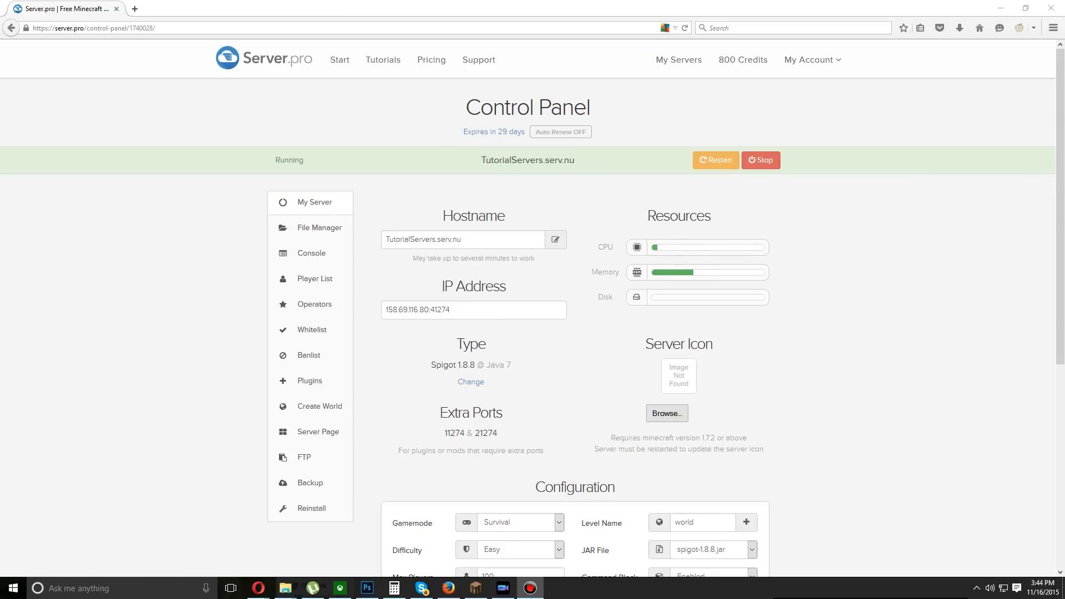
Point out the Memory usage figure on the server overview
{"action": "left_click_drag", "start_coordinate": [592, 272], "coordinate": [620, 273]}
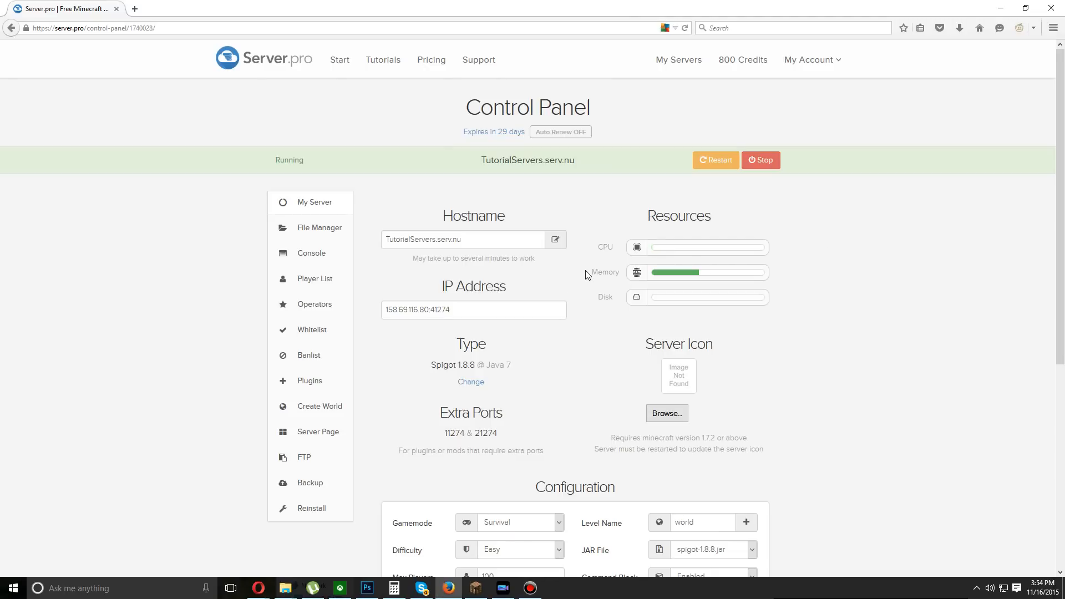
{"action": "left_click_drag", "start_coordinate": [584, 278], "coordinate": [591, 273]}
{"action": "left_click", "coordinate": [611, 273]}
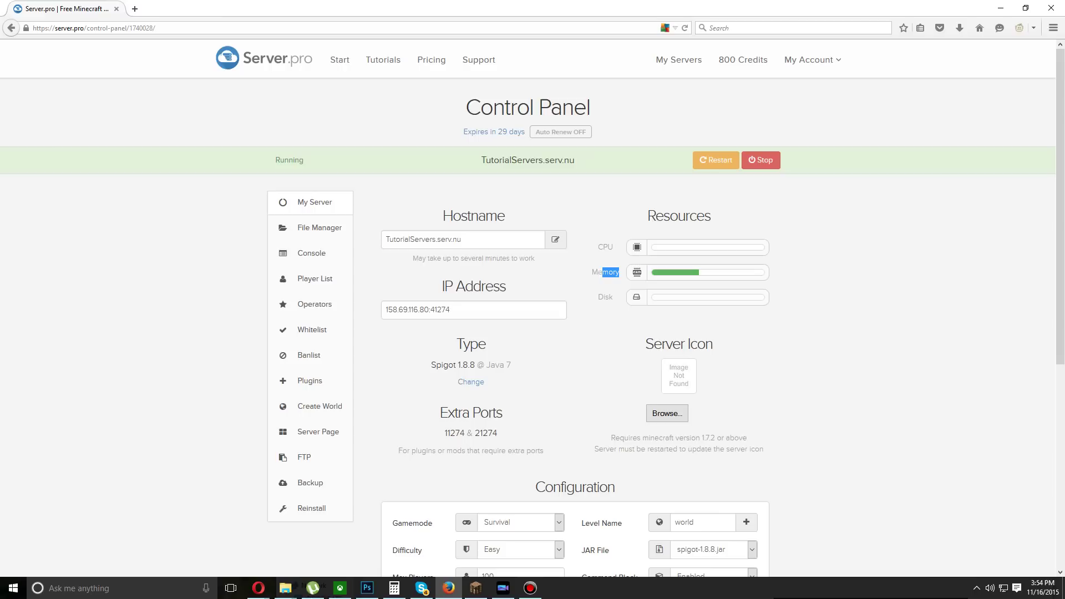
{"action": "left_click", "coordinate": [587, 298]}
Remove AaaaahDeath, AutoBroadcasterPlus, AntiAutoSoup, Accentials, AbitOfRealism and Abilities from My Plugins
{"action": "left_click", "coordinate": [340, 380]}
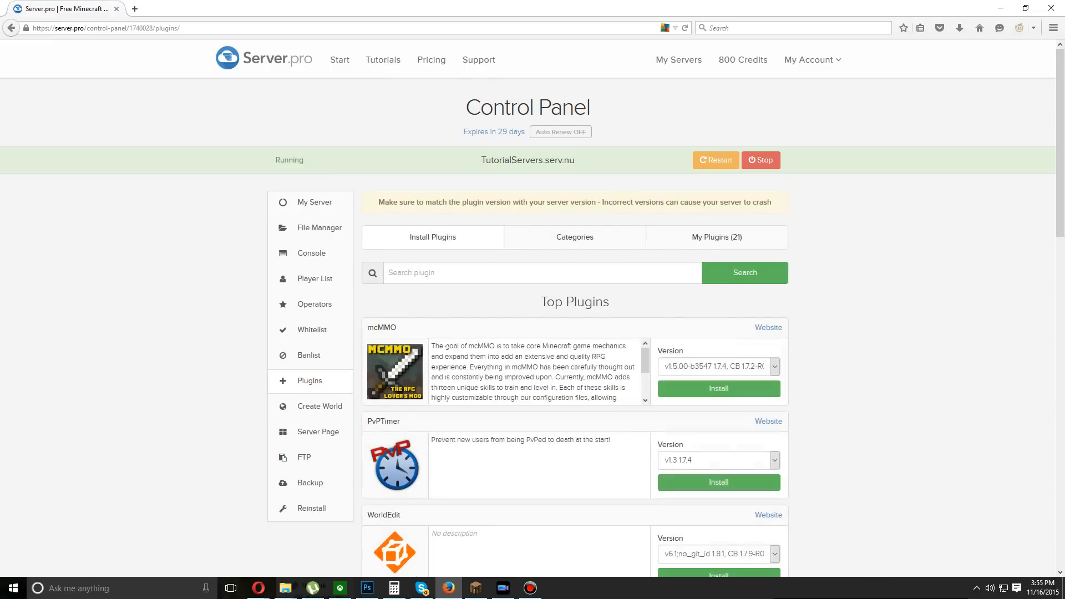
{"action": "left_click", "coordinate": [713, 241]}
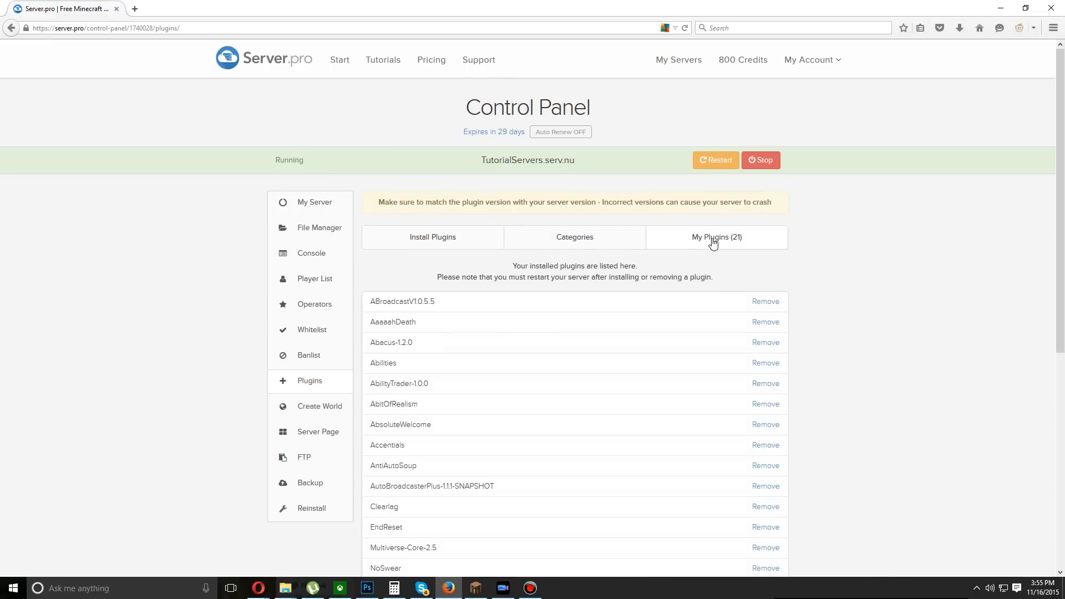
{"action": "scroll", "coordinate": [713, 244], "scroll_direction": "down", "scroll_amount": 2}
{"action": "scroll", "coordinate": [706, 237], "scroll_direction": "down", "scroll_amount": 1}
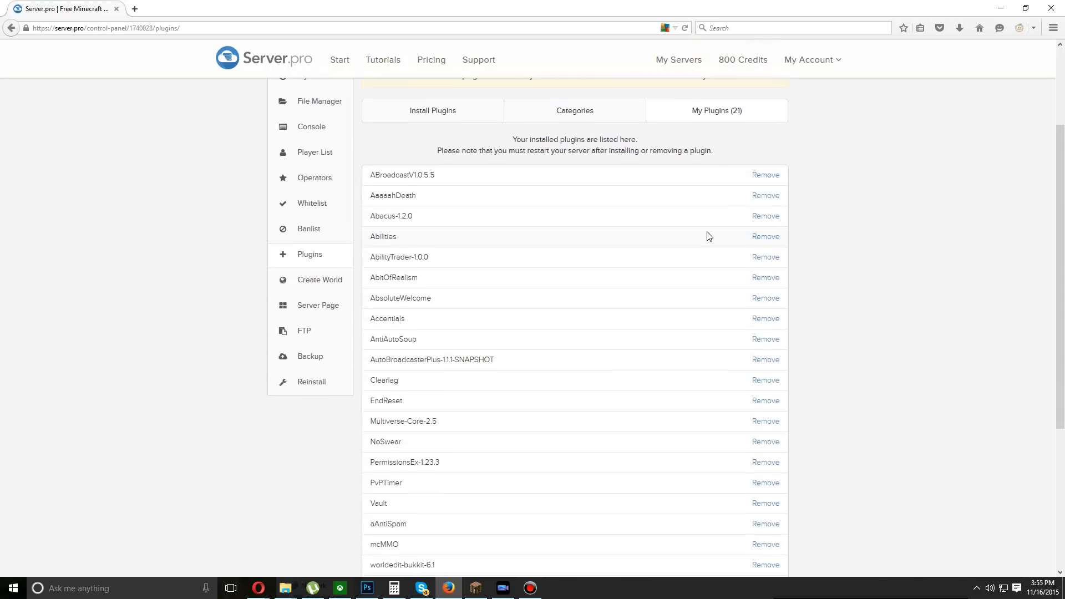
{"action": "left_click", "coordinate": [763, 198]}
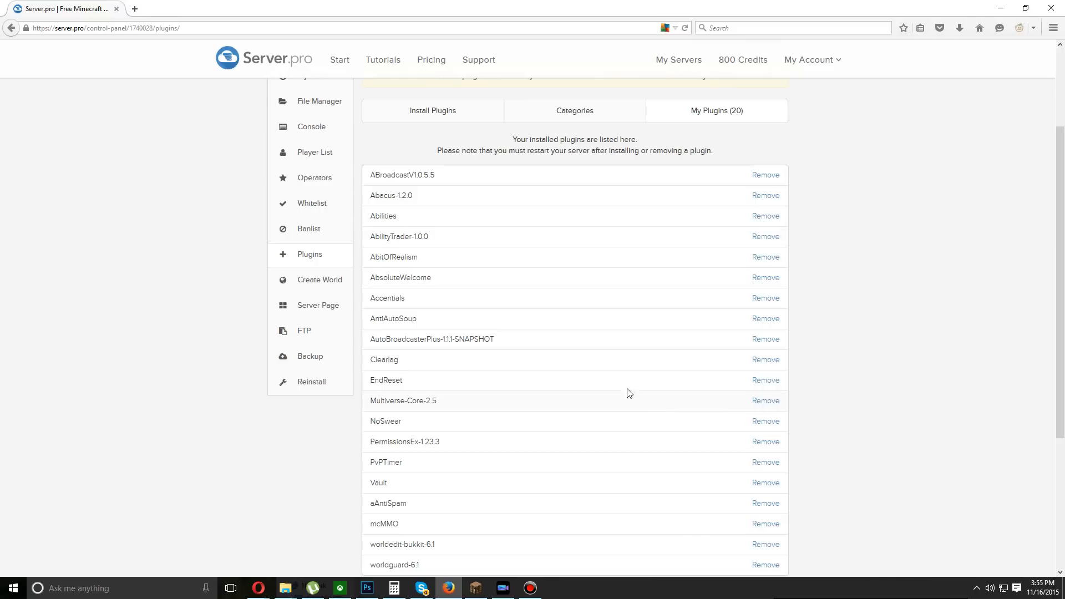
{"action": "left_click", "coordinate": [757, 339]}
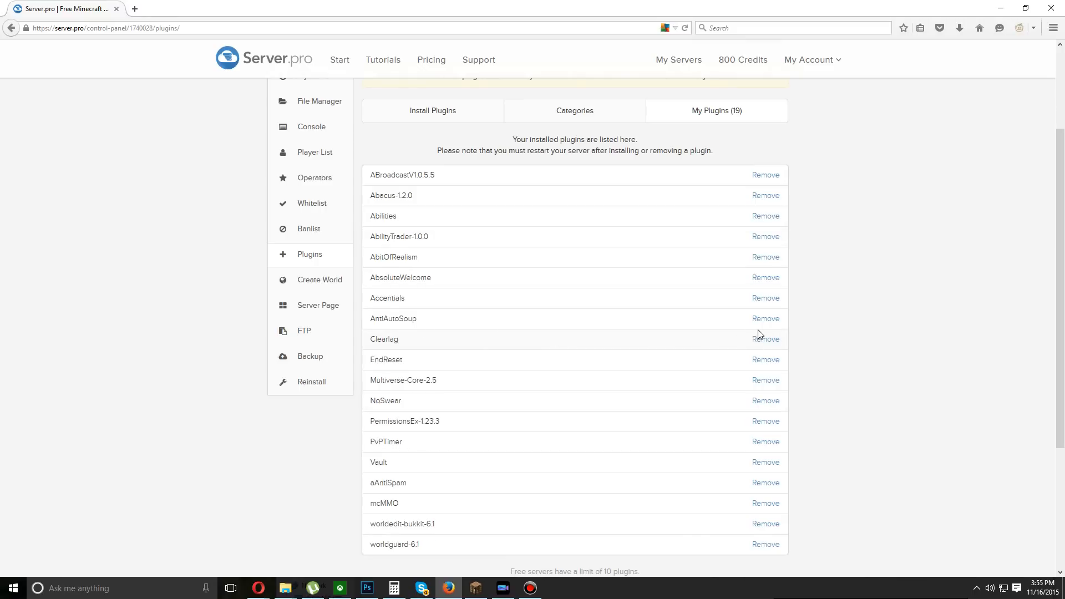
{"action": "left_click", "coordinate": [767, 320]}
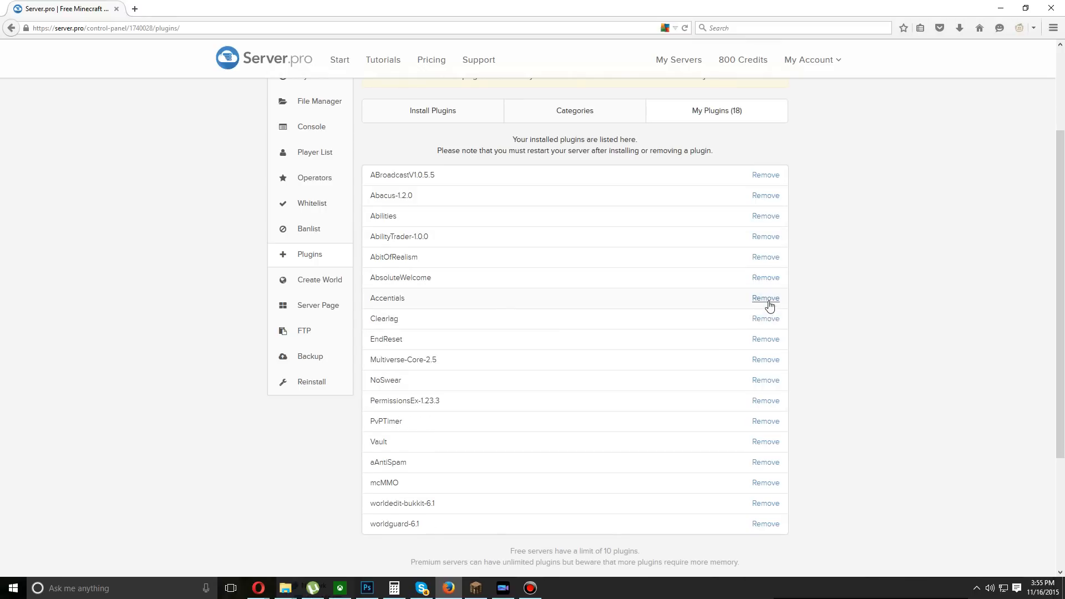
{"action": "left_click", "coordinate": [767, 299]}
{"action": "left_click", "coordinate": [766, 258]}
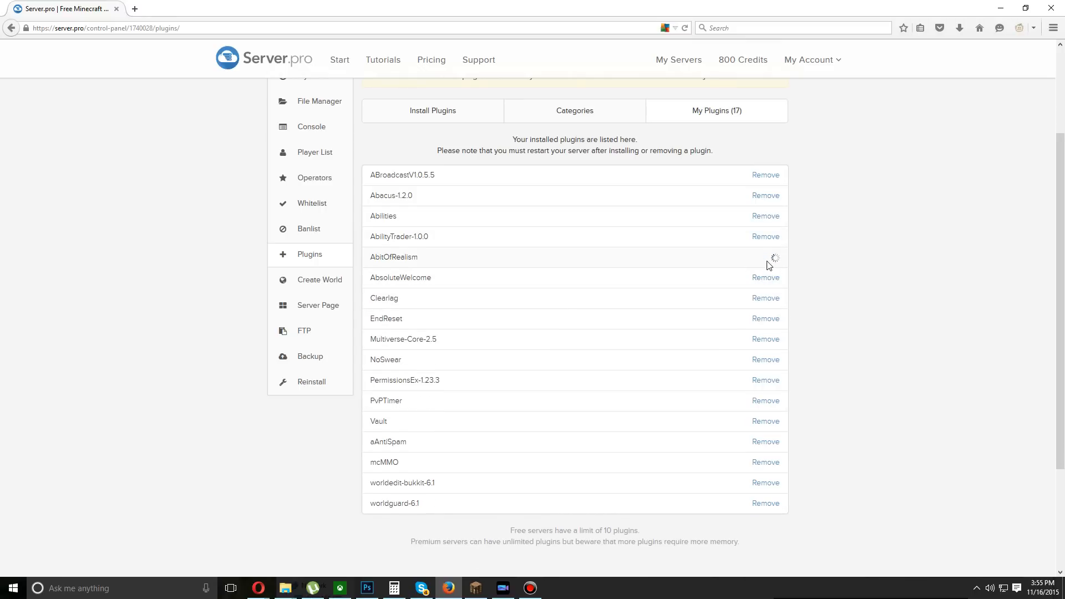
{"action": "left_click", "coordinate": [759, 218]}
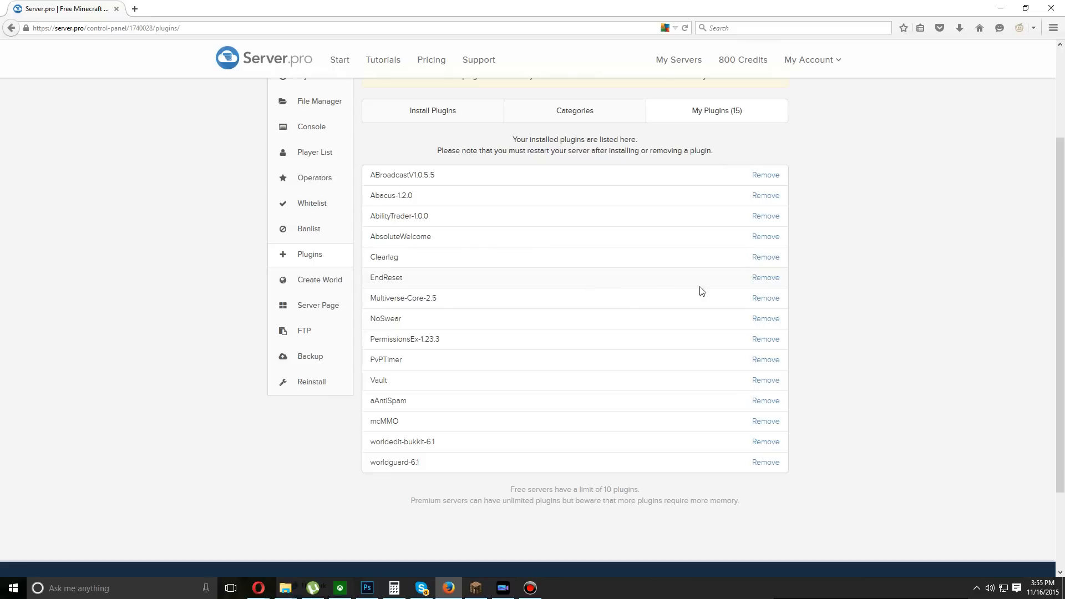
Remove EndReset, AbilityTrader, ABroadcastV1.0.5.5, Abacus-1.2.0 and AbsoluteWelcome as well
{"action": "left_click", "coordinate": [757, 279]}
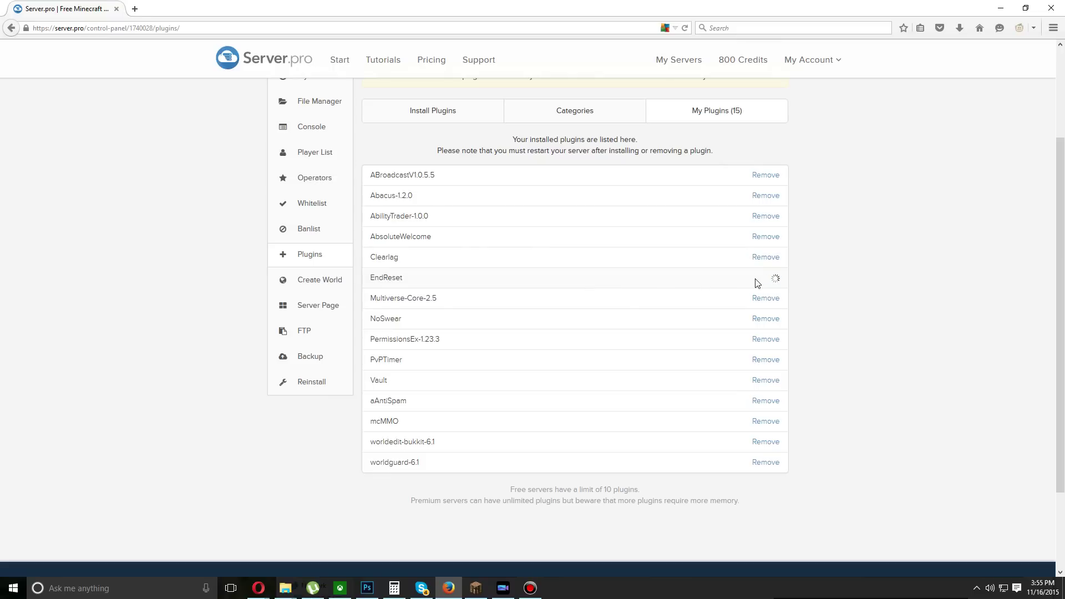
{"action": "left_click", "coordinate": [766, 218]}
{"action": "left_click", "coordinate": [764, 175]}
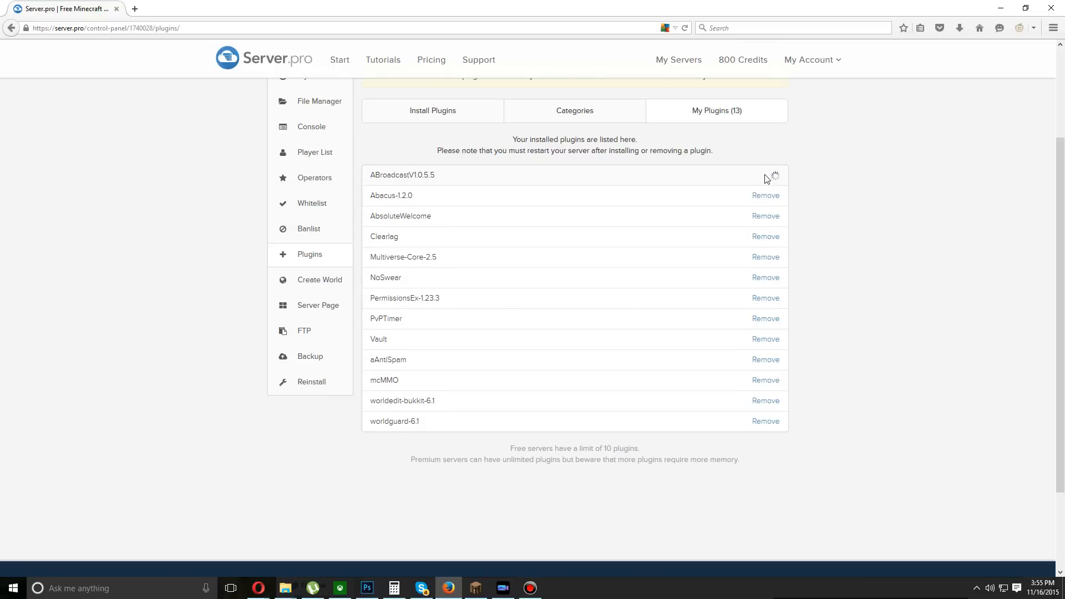
{"action": "left_click", "coordinate": [764, 175]}
{"action": "left_click", "coordinate": [763, 176]}
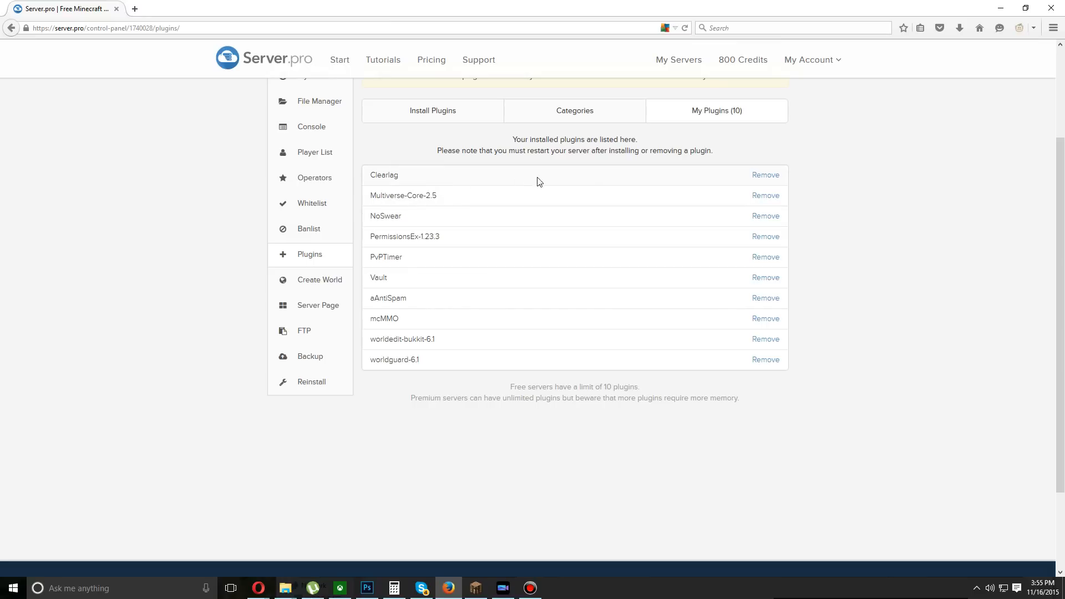
{"action": "scroll", "coordinate": [852, 207], "scroll_direction": "up", "scroll_amount": 2}
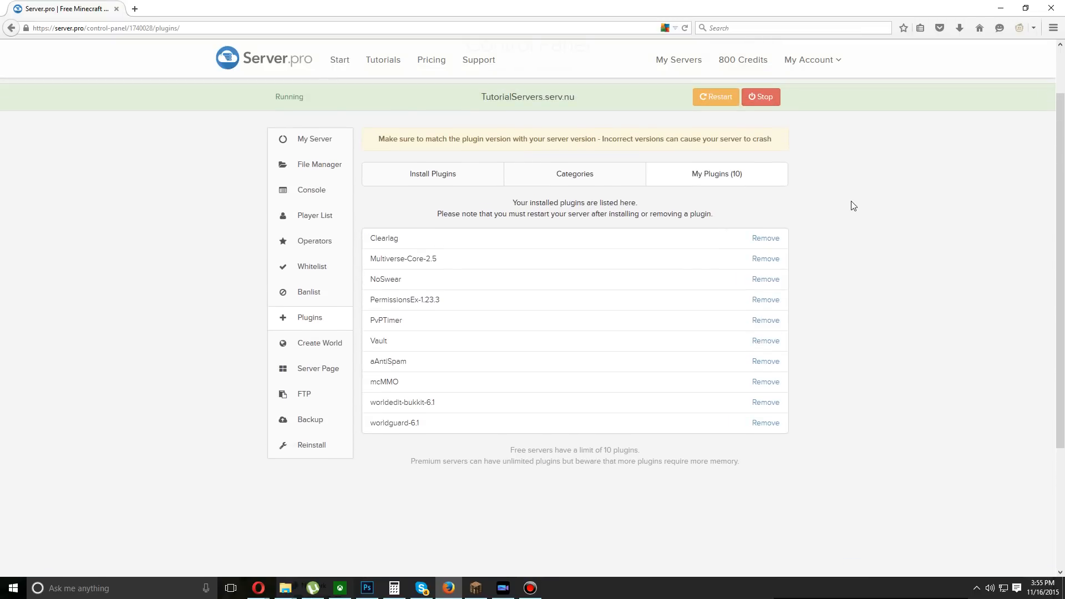
{"action": "scroll", "coordinate": [851, 205], "scroll_direction": "up", "scroll_amount": 1}
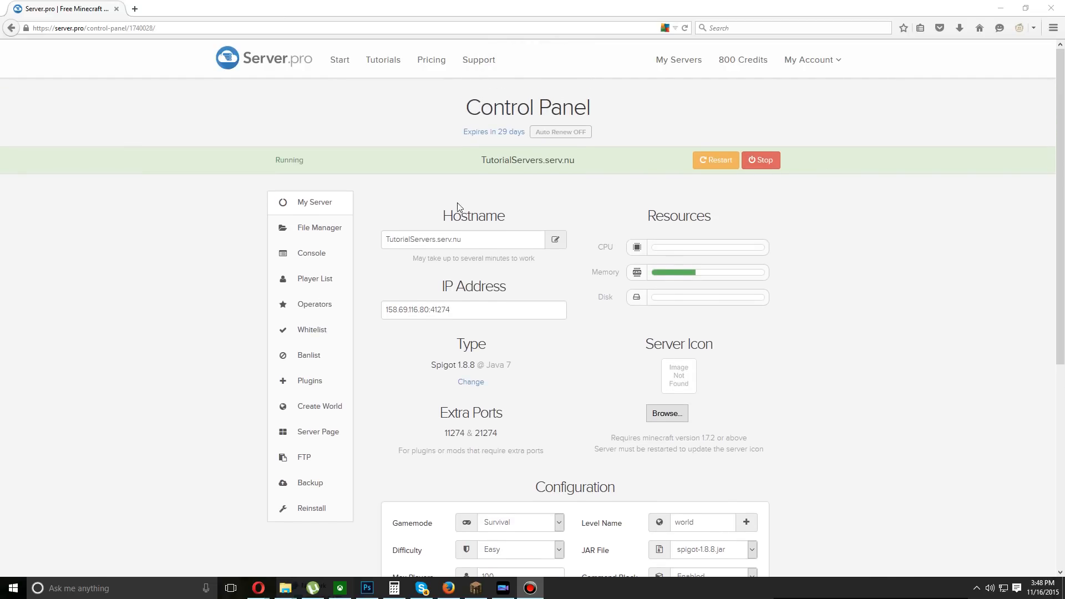
In server.properties, lower view-distance from 10 to 6 and save the file
{"action": "left_click", "coordinate": [324, 232]}
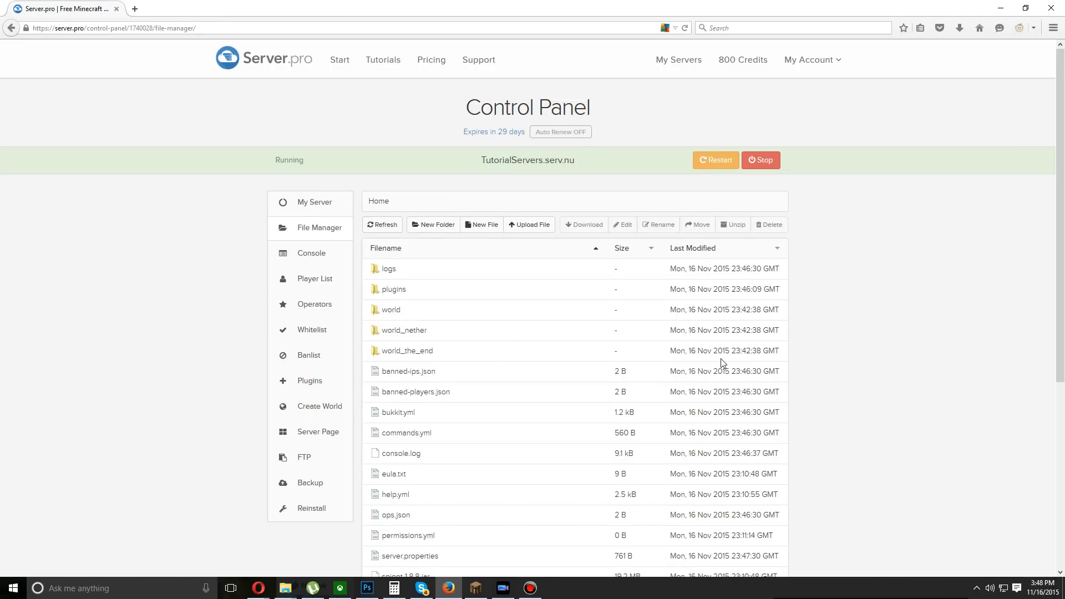
{"action": "scroll", "coordinate": [666, 366], "scroll_direction": "down", "scroll_amount": 3}
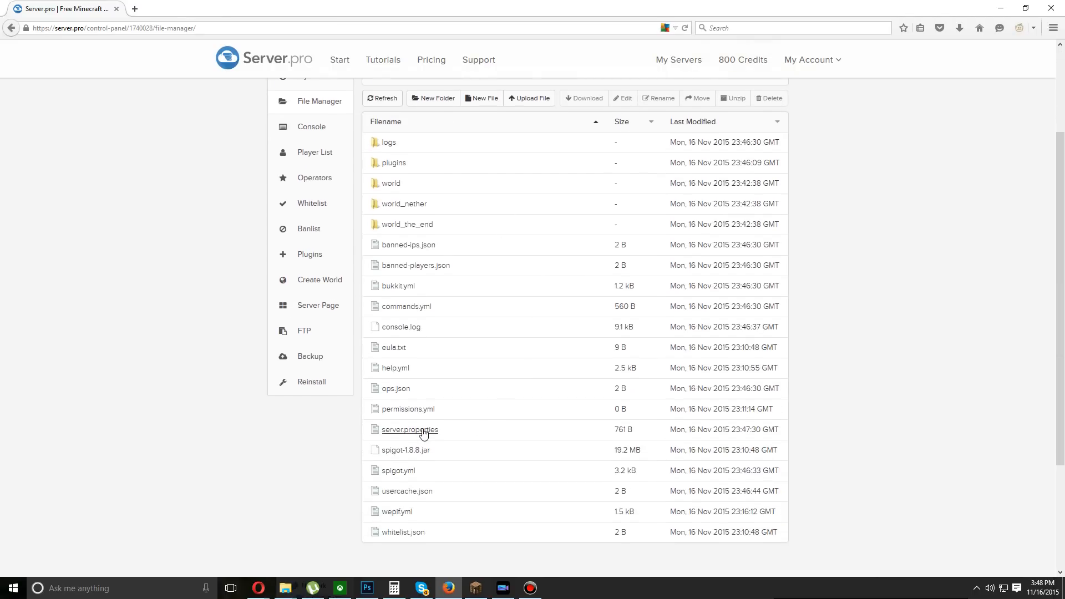
{"action": "left_click", "coordinate": [424, 432]}
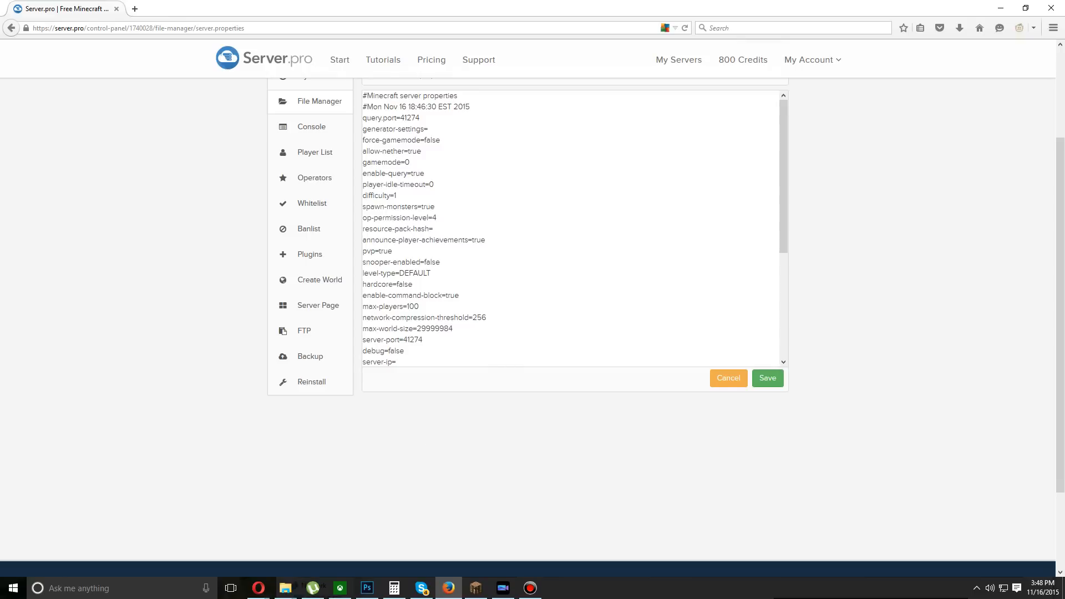
{"action": "left_click_drag", "start_coordinate": [784, 165], "coordinate": [784, 239]}
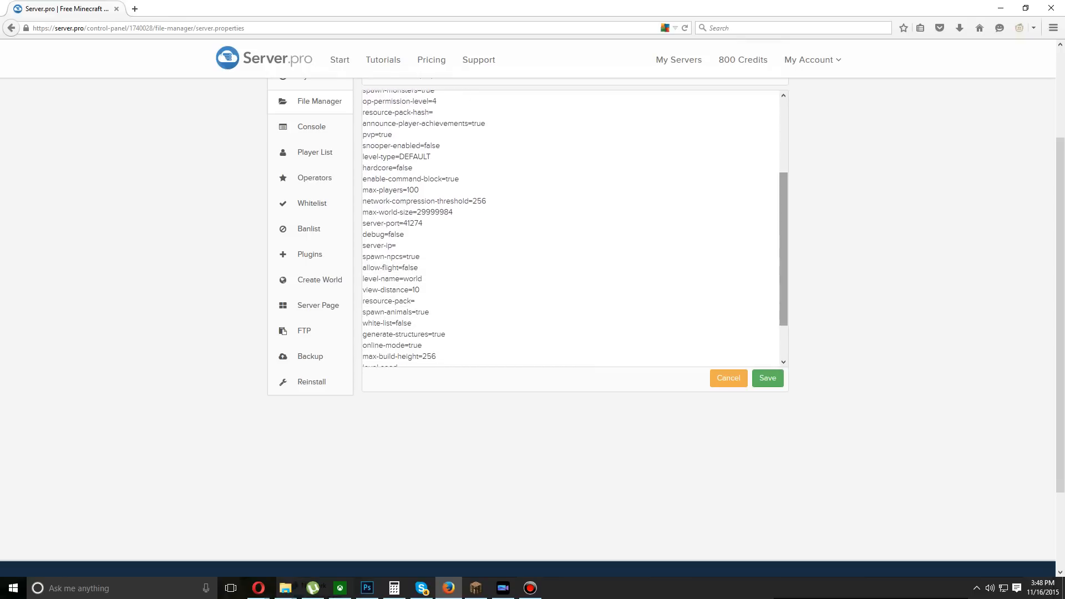
{"action": "left_click_drag", "start_coordinate": [363, 290], "coordinate": [421, 290]}
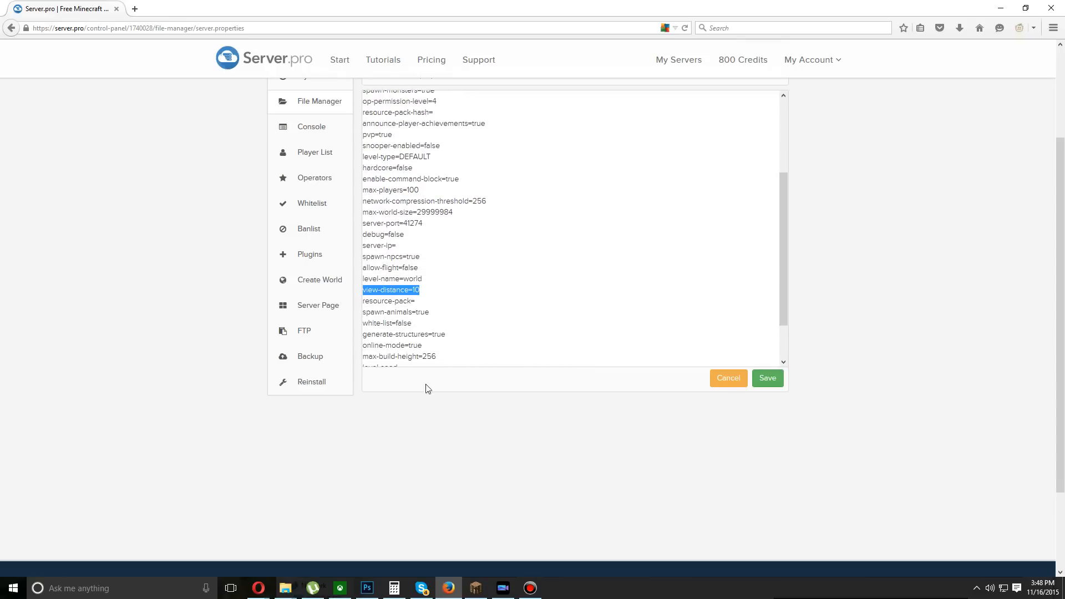
{"action": "key", "text": "Right"}
{"action": "key", "text": "shift+Left"}
{"action": "key", "text": "shift+Left"}
{"action": "type", "text": "6"}
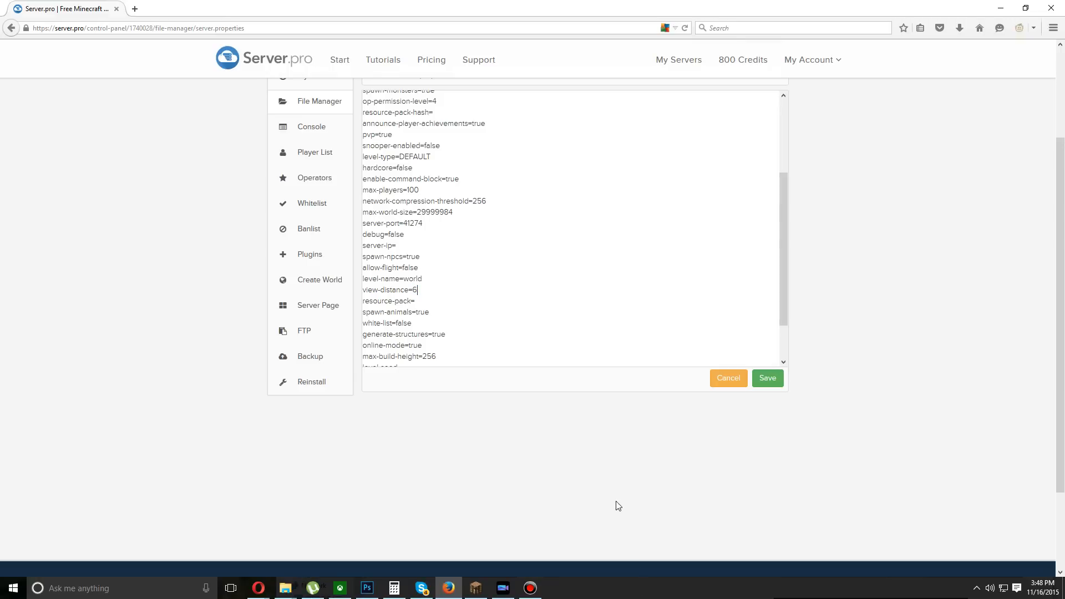
{"action": "left_click", "coordinate": [767, 380]}
{"action": "scroll", "coordinate": [791, 299], "scroll_direction": "up", "scroll_amount": 3}
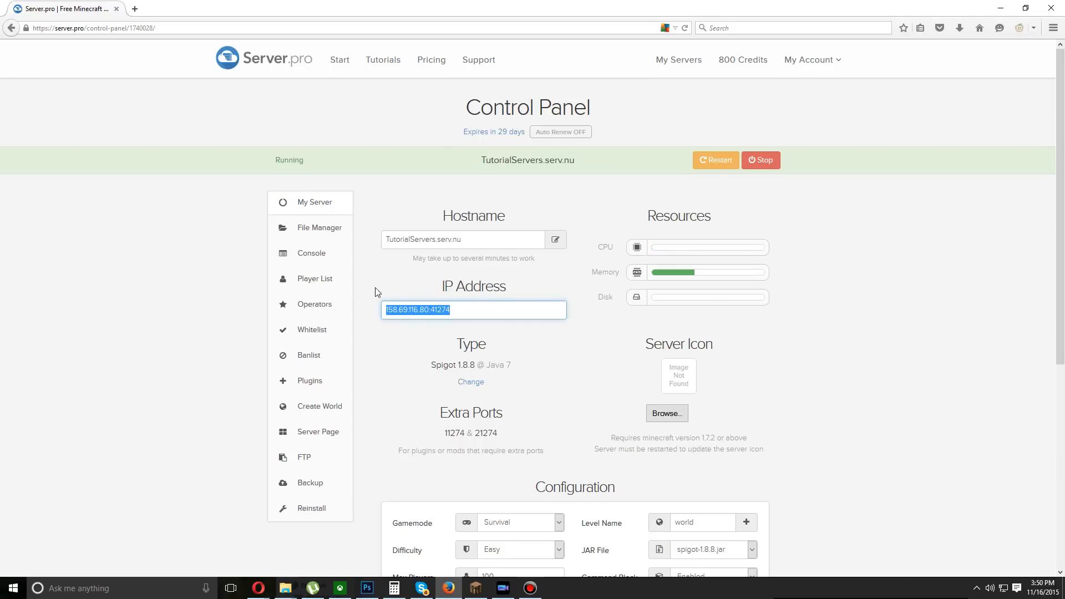
In Minecraft Multiplayer, add a new server entry with the pasted Server.pro IP address
{"action": "left_click", "coordinate": [477, 588]}
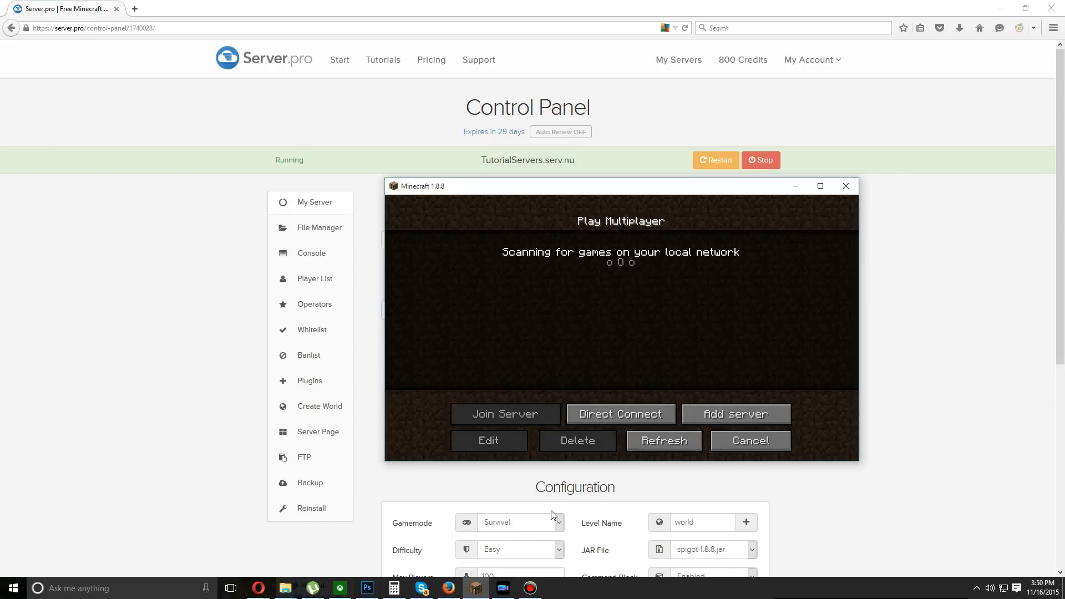
{"action": "left_click", "coordinate": [701, 418]}
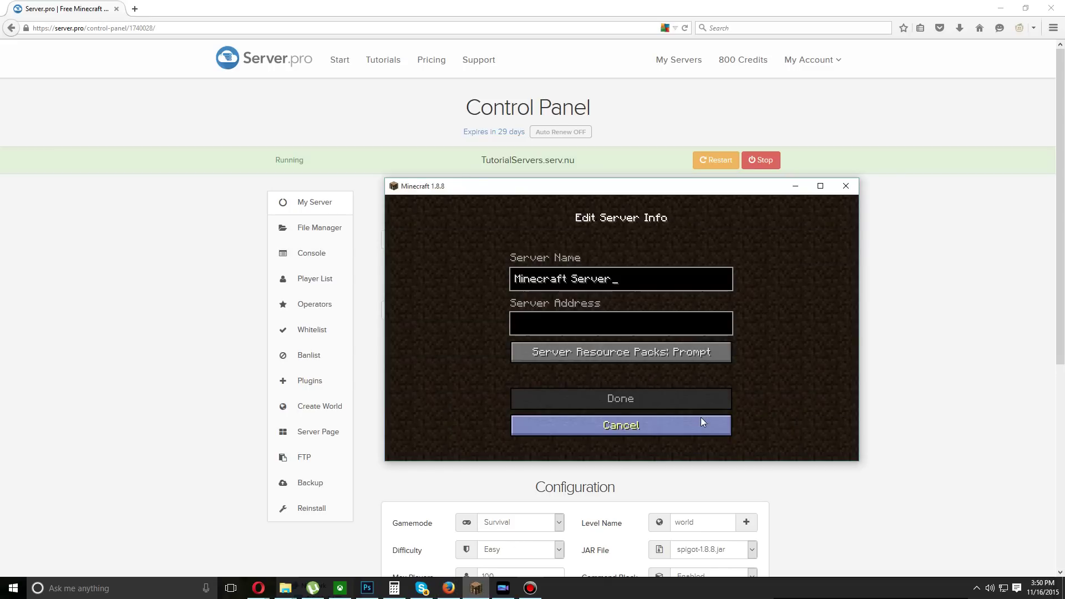
{"action": "left_click", "coordinate": [621, 325]}
{"action": "type", "text": "158.69.116.80:41274"}
{"action": "left_click", "coordinate": [610, 402]}
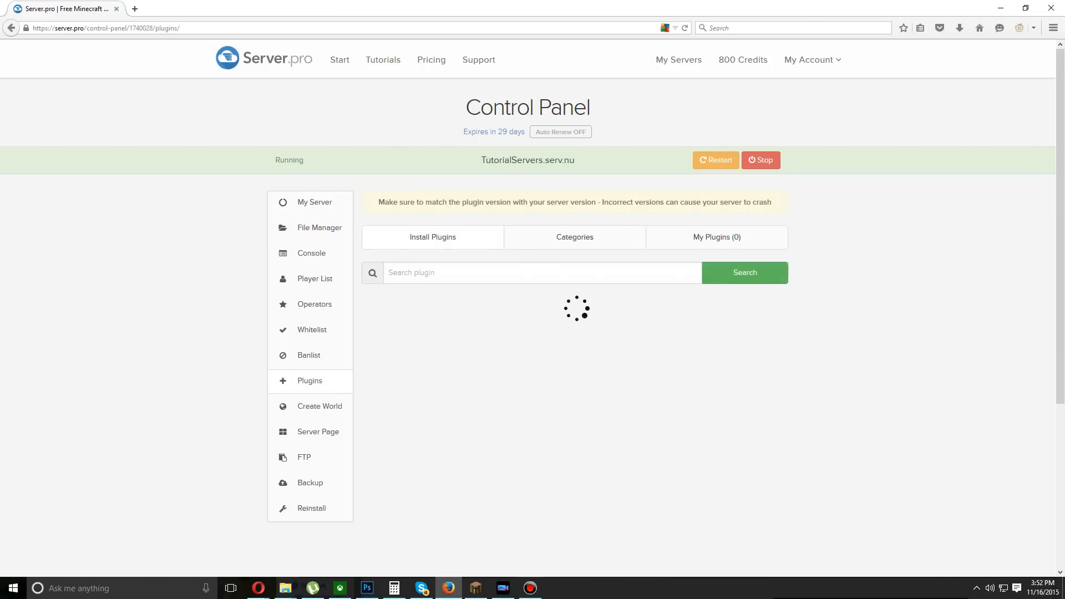
{"action": "type", "text": "Clea"}
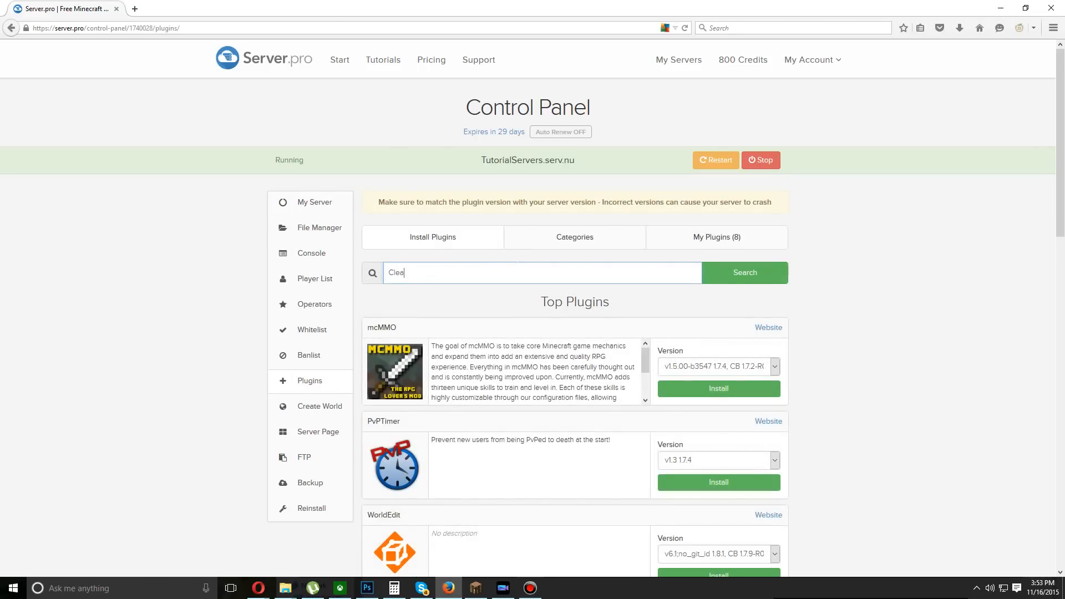
{"action": "type", "text": "rLag"}
Search ClearLag and install version v2.8.4 CB 1.7.9-R0.2 on the server
{"action": "key", "text": "Return"}
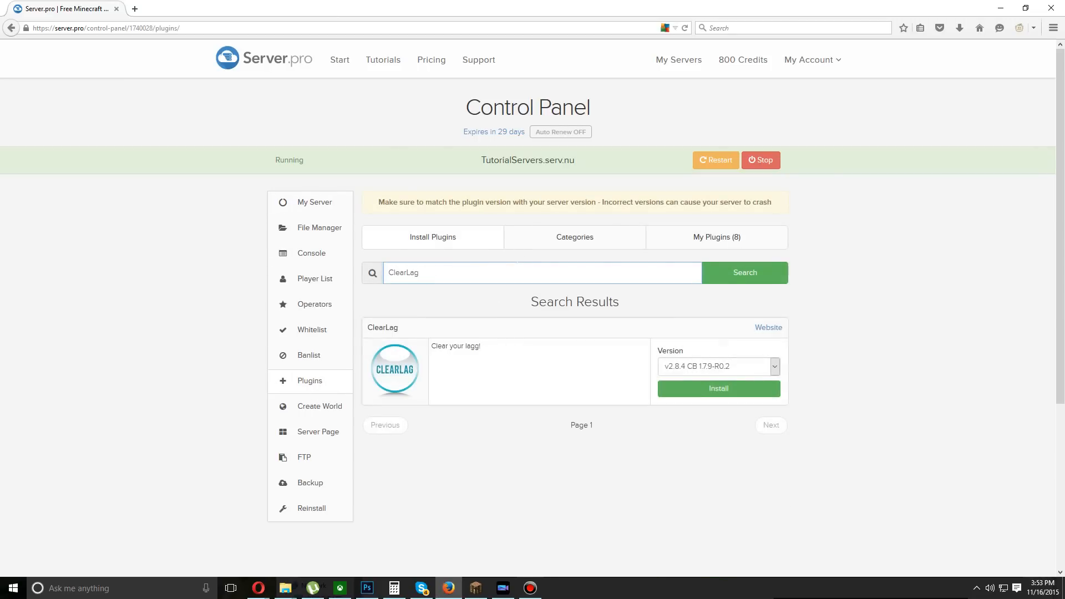
{"action": "left_click", "coordinate": [708, 368]}
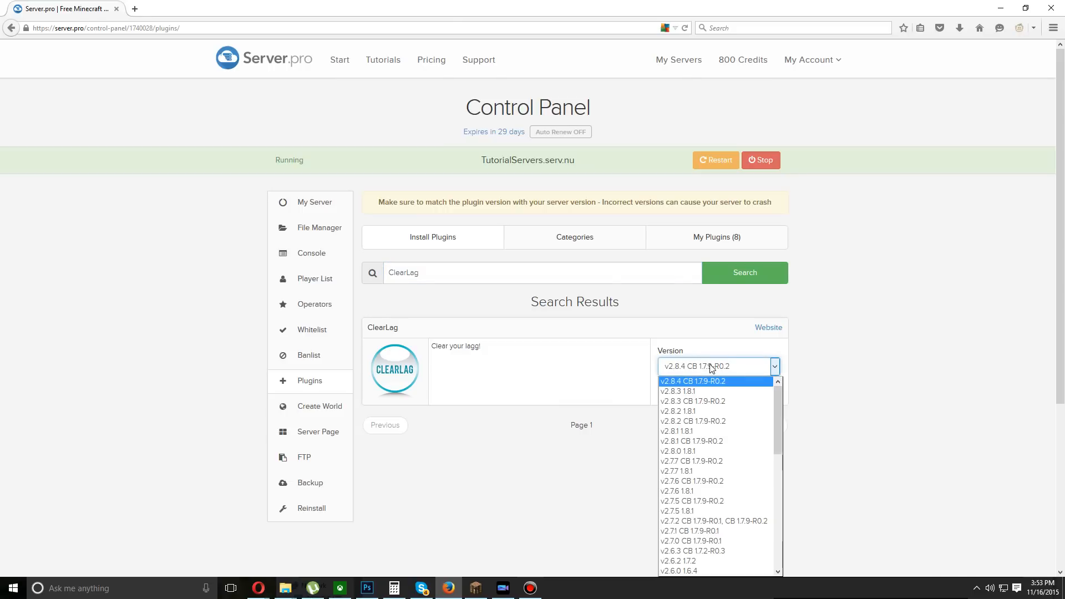
{"action": "left_click", "coordinate": [711, 381]}
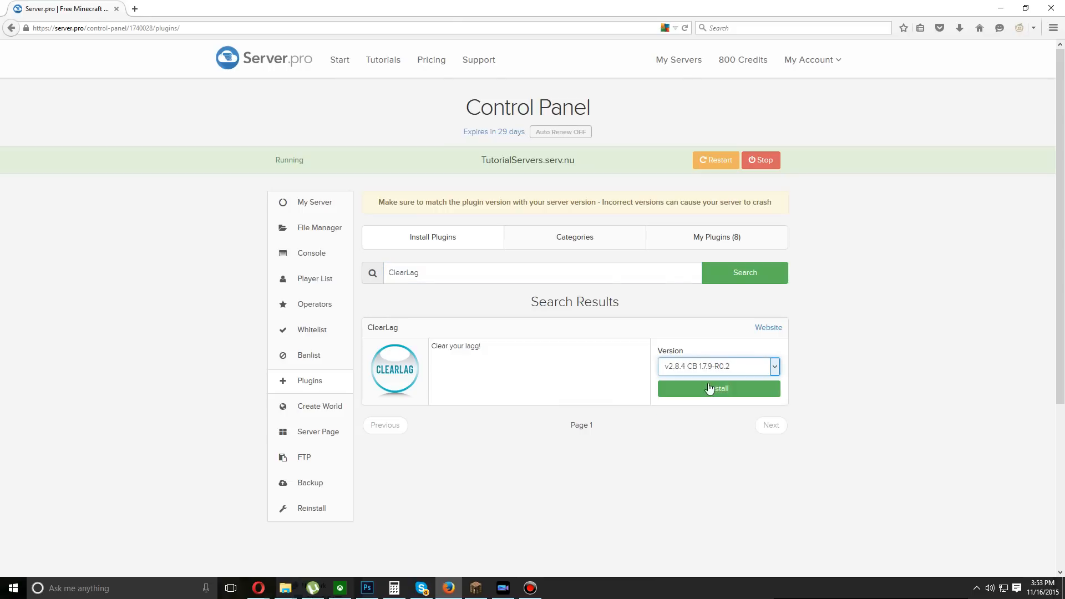
{"action": "left_click", "coordinate": [719, 389]}
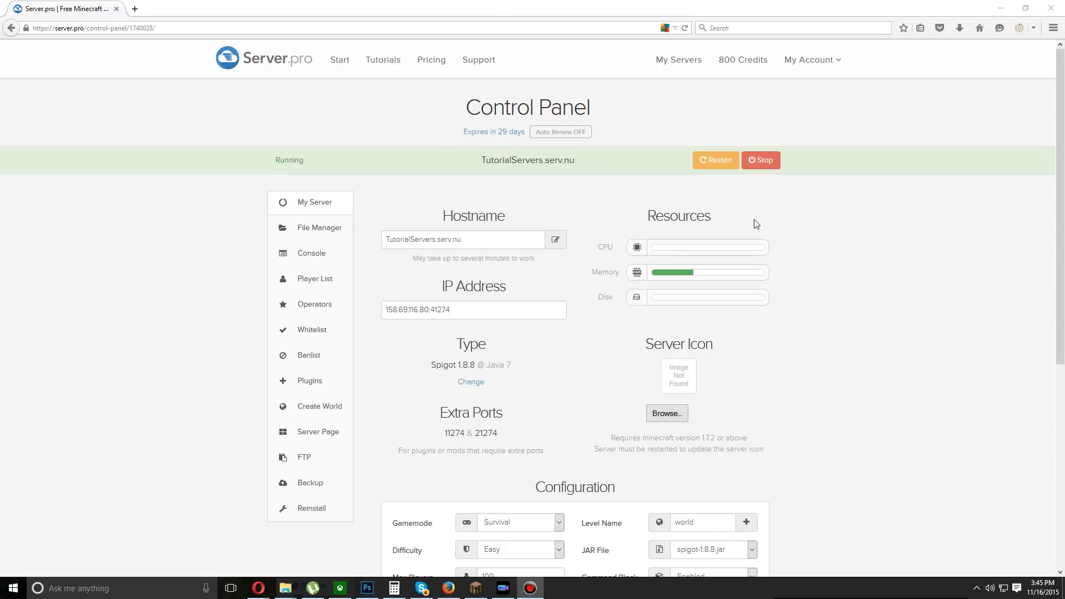
In the console log, point out the Essentials error lines reported while enabling
{"action": "left_click", "coordinate": [312, 254]}
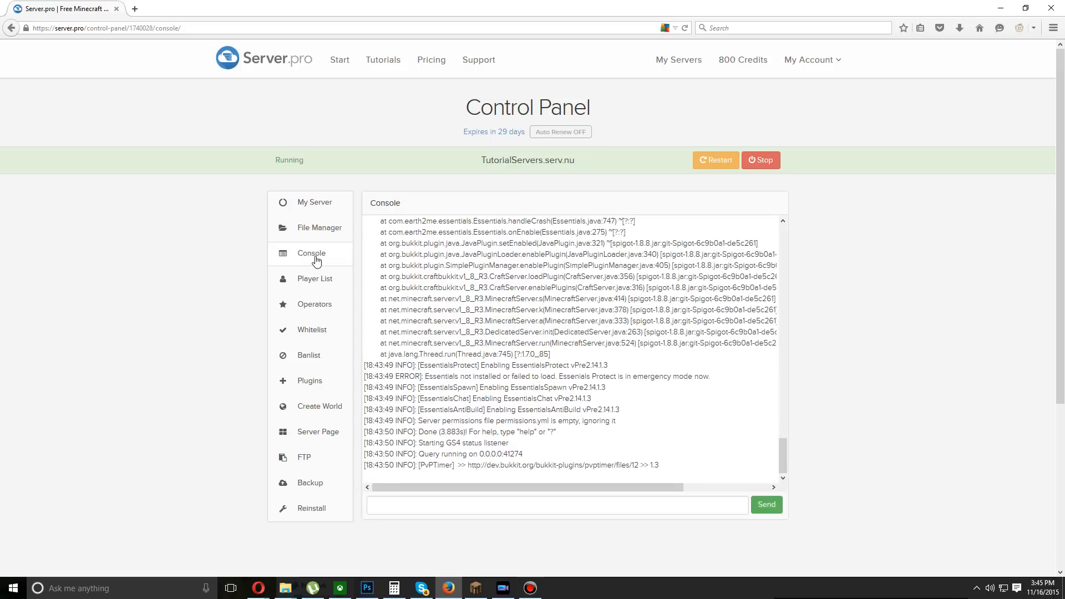
{"action": "scroll", "coordinate": [570, 347], "scroll_direction": "up", "scroll_amount": 2}
{"action": "scroll", "coordinate": [571, 346], "scroll_direction": "up", "scroll_amount": 1}
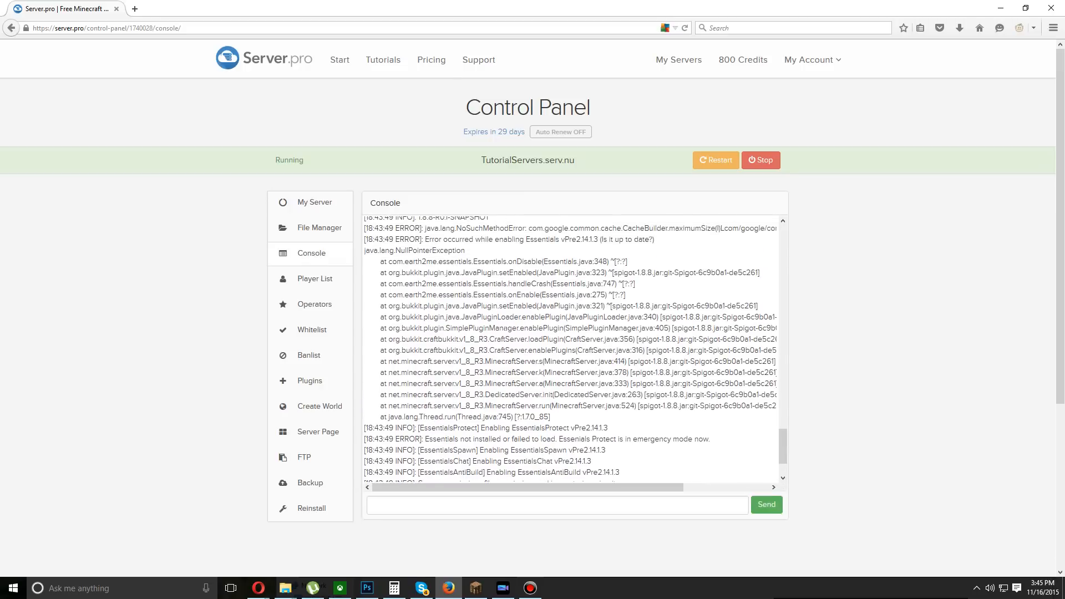
{"action": "scroll", "coordinate": [571, 347], "scroll_direction": "up", "scroll_amount": 2}
{"action": "scroll", "coordinate": [571, 347], "scroll_direction": "up", "scroll_amount": 1}
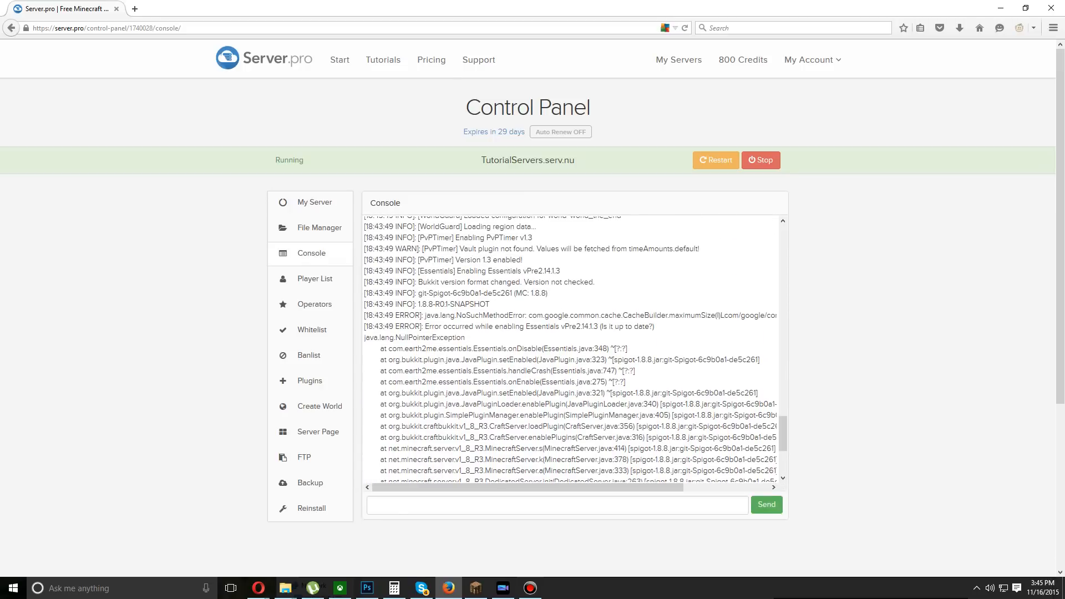
{"action": "left_click_drag", "start_coordinate": [395, 327], "coordinate": [422, 327]}
{"action": "left_click", "coordinate": [467, 314]}
{"action": "left_click_drag", "start_coordinate": [466, 316], "coordinate": [467, 337]}
{"action": "left_click", "coordinate": [589, 327]}
Compare the Essentials version Pre2.14.1.3 against the server's Minecraft version line
{"action": "left_click_drag", "start_coordinate": [564, 326], "coordinate": [645, 327]}
{"action": "left_click", "coordinate": [594, 349]}
{"action": "left_click", "coordinate": [467, 338]}
{"action": "scroll", "coordinate": [466, 337], "scroll_direction": "down", "scroll_amount": 1}
{"action": "scroll", "coordinate": [466, 337], "scroll_direction": "down", "scroll_amount": 1}
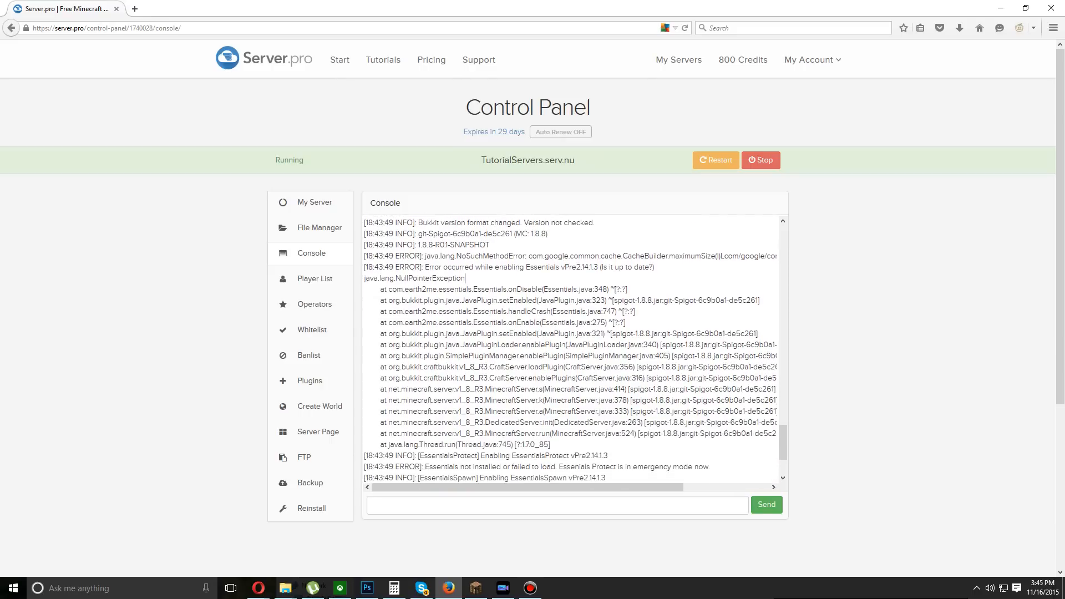
{"action": "scroll", "coordinate": [466, 337], "scroll_direction": "down", "scroll_amount": 1}
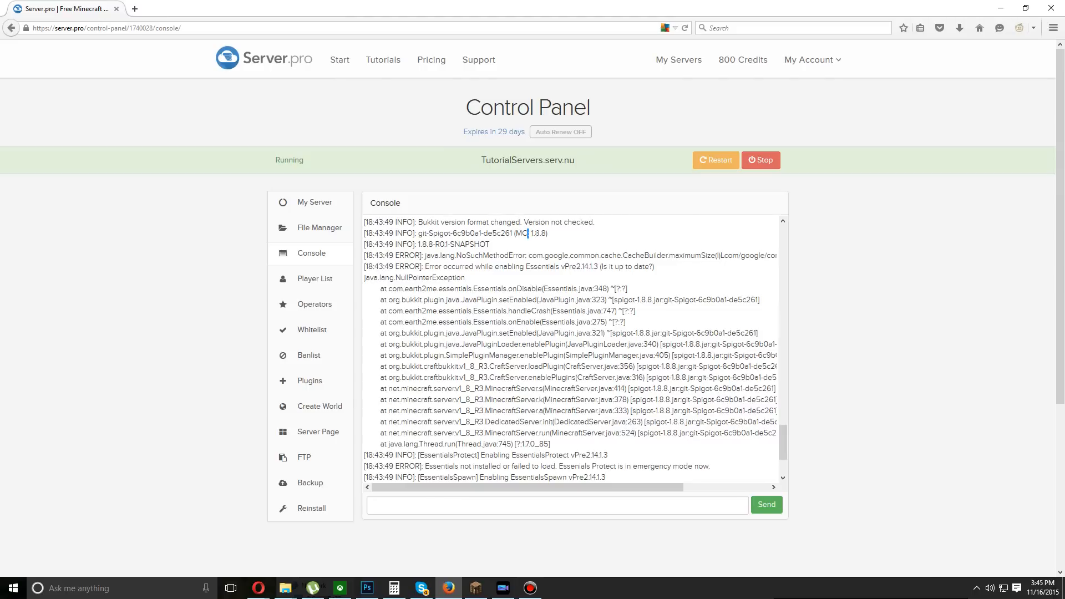
{"action": "left_click_drag", "start_coordinate": [525, 233], "coordinate": [548, 234]}
{"action": "left_click", "coordinate": [572, 266]}
Remove Essentials, EssentialsAntiBuild, EssentialsChat, EssentialsProtect and EssentialsSpawn from My Plugins
{"action": "left_click", "coordinate": [332, 384]}
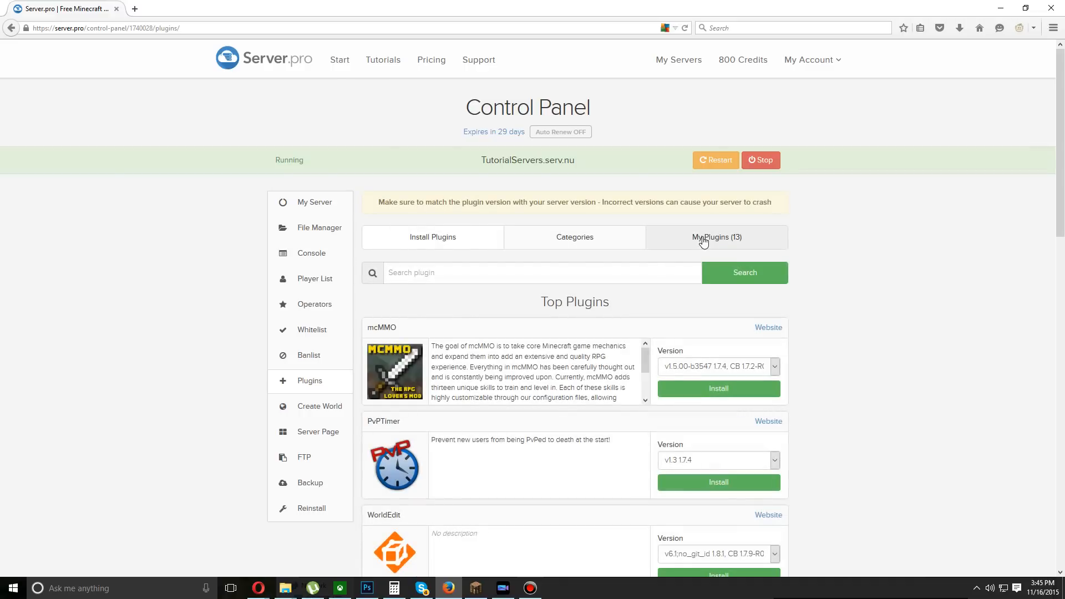
{"action": "left_click", "coordinate": [706, 238]}
{"action": "left_click", "coordinate": [775, 324]}
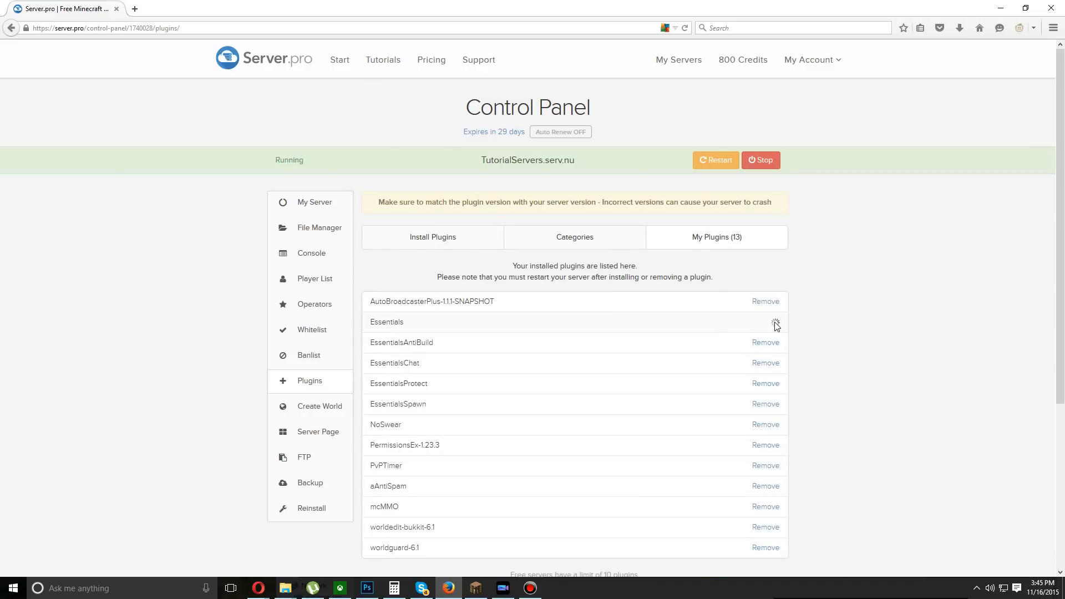
{"action": "left_click", "coordinate": [773, 324]}
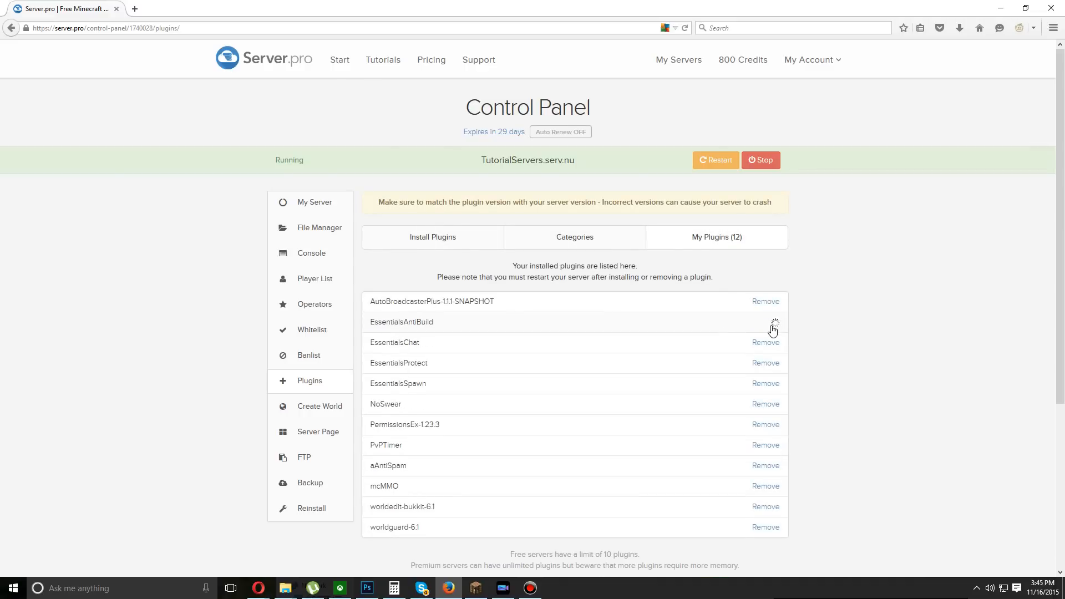
{"action": "left_click", "coordinate": [773, 324]}
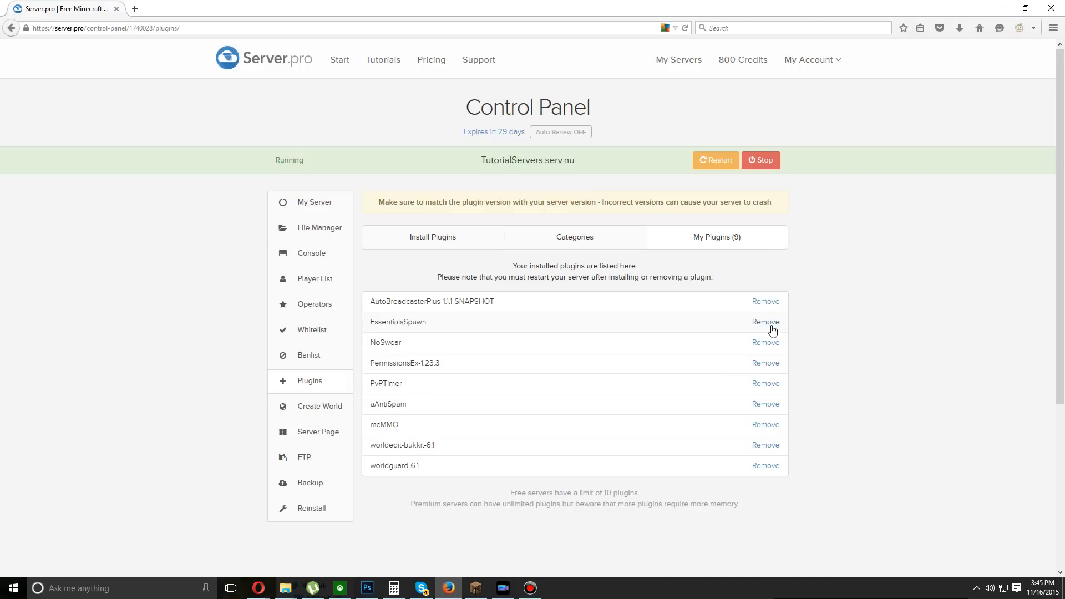
{"action": "left_click", "coordinate": [773, 324]}
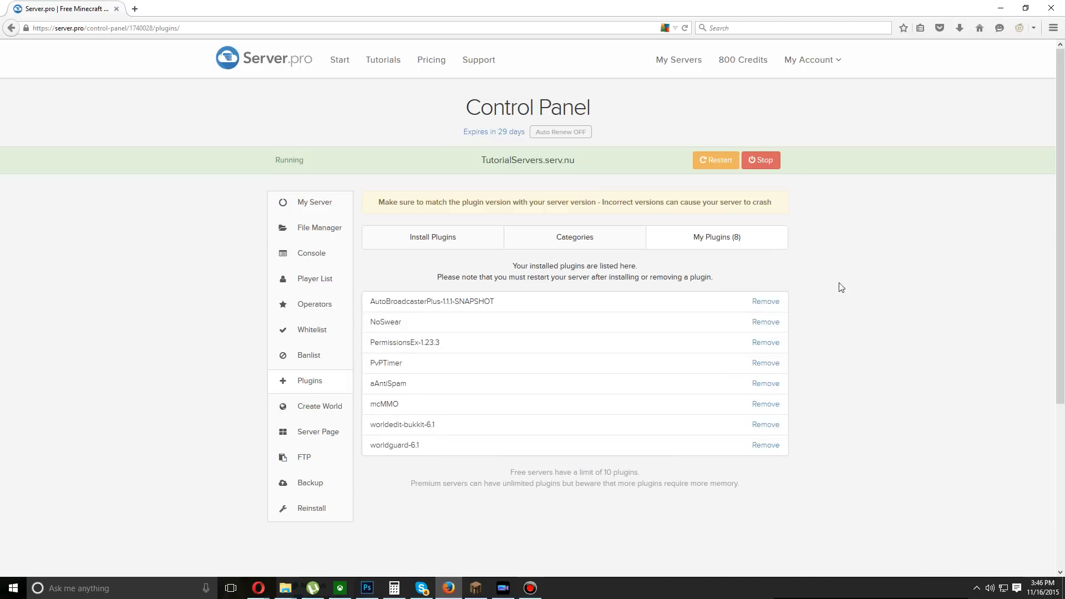